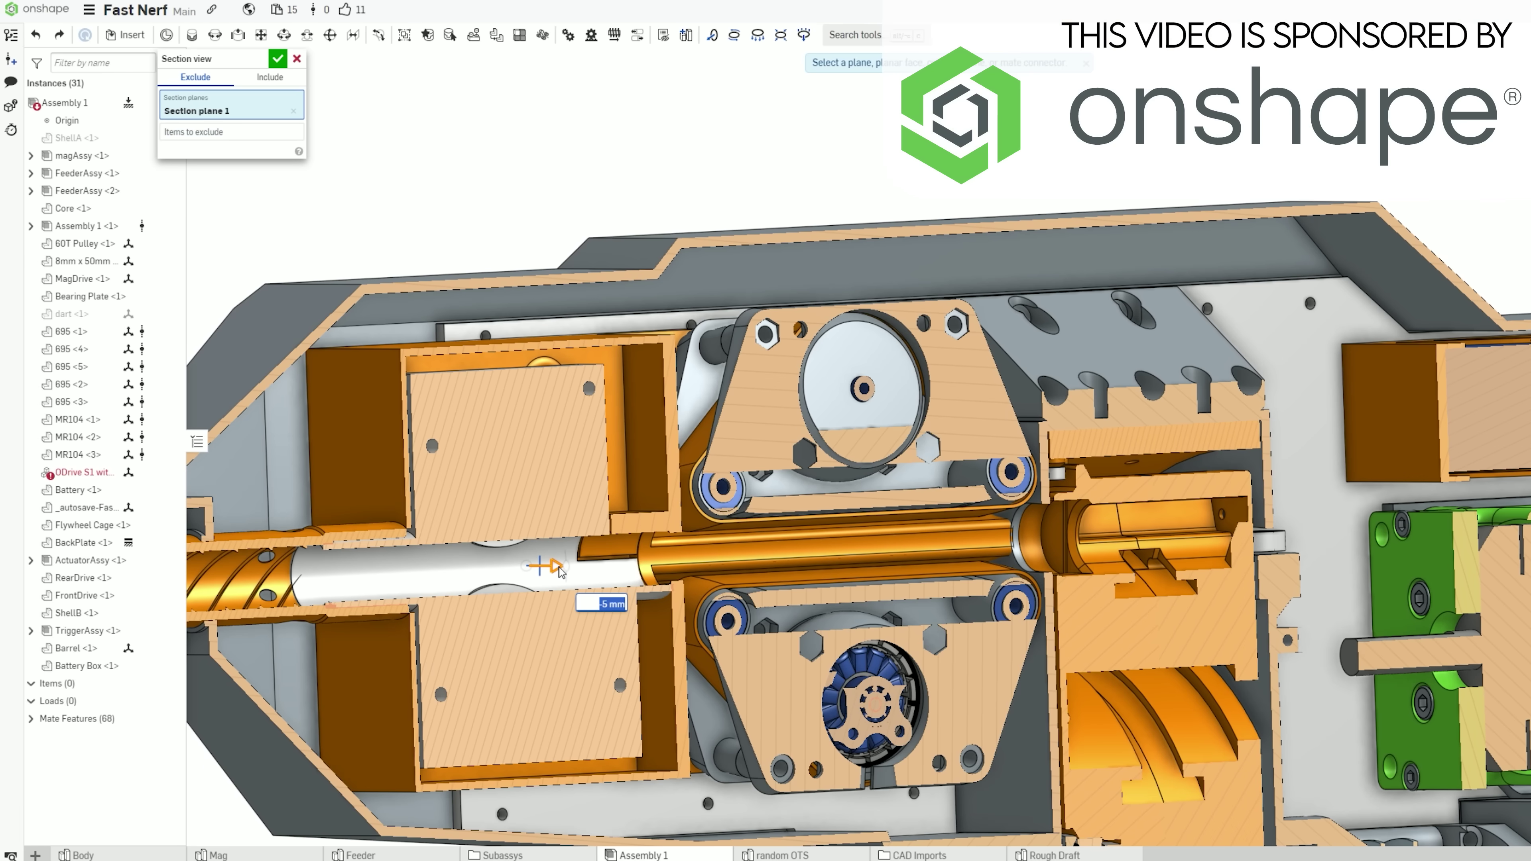
# Step: Drag the section plane's offset to about -9.5 mm, slicing through the motors
pyautogui.moveTo(538, 572); pyautogui.dragTo(524, 570)
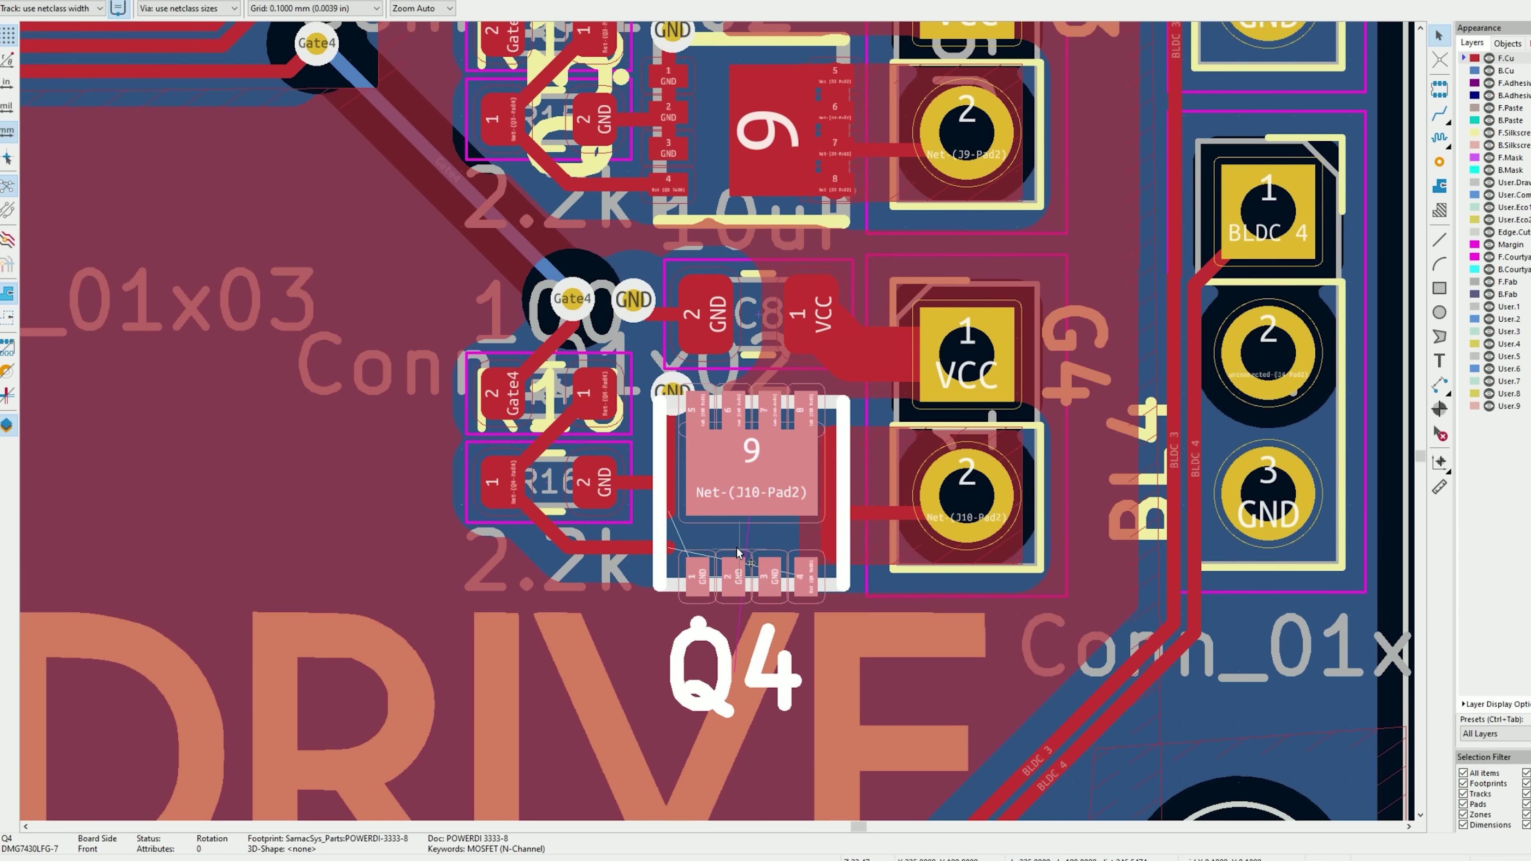
# Step: Zoom in and drop the Q4 MOSFET footprint beside R16 on the drive board
pyautogui.click(739, 492)
pyautogui.scroll(3, 744, 498)
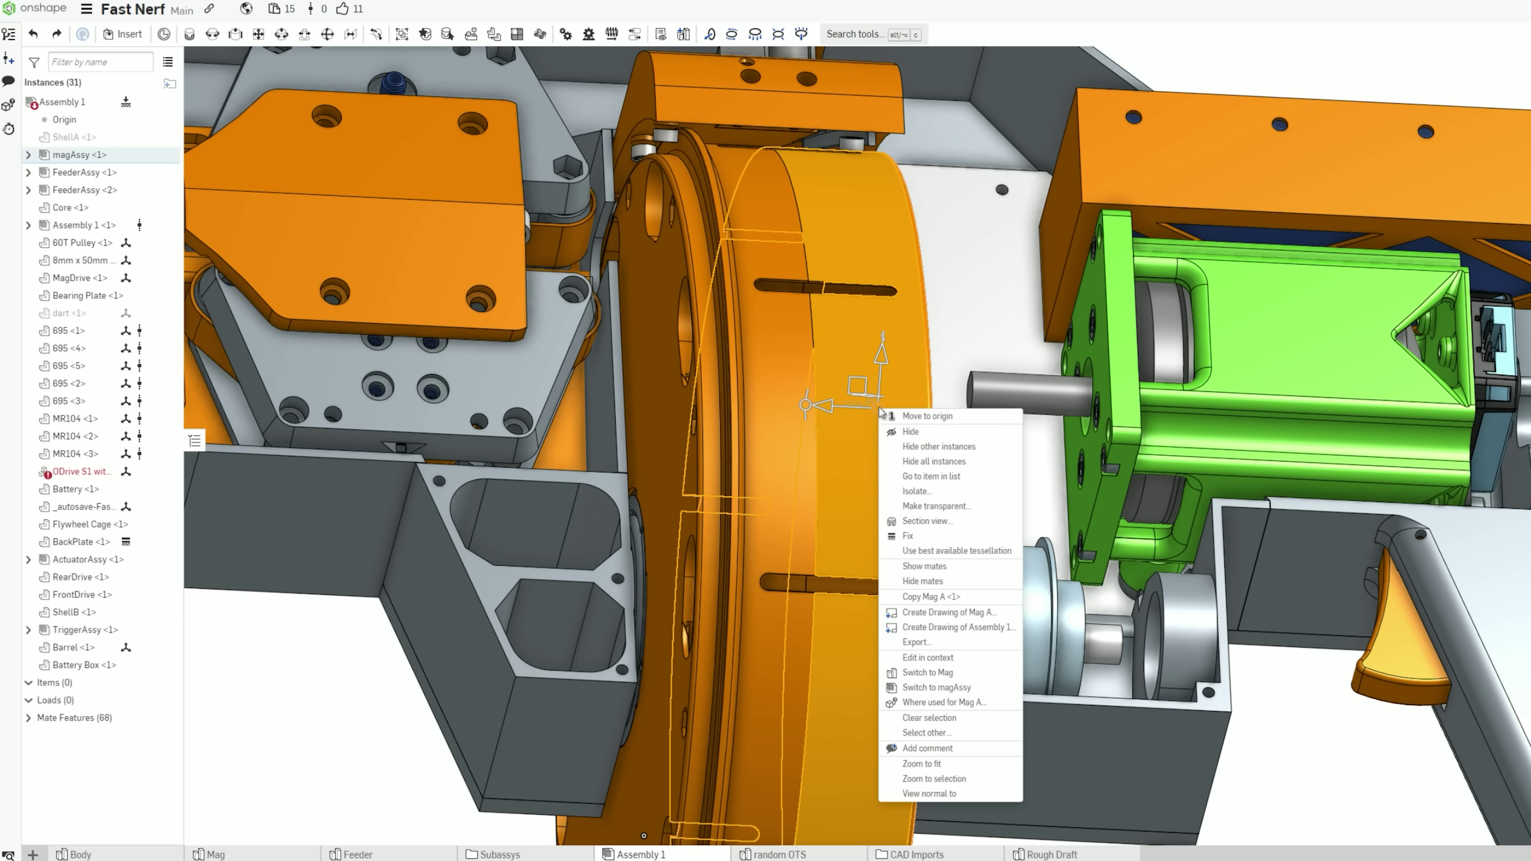
# Step: Switch from the Mag A part to the magAssy sub-assembly showing Mag A and Mag B
pyautogui.click(953, 687)
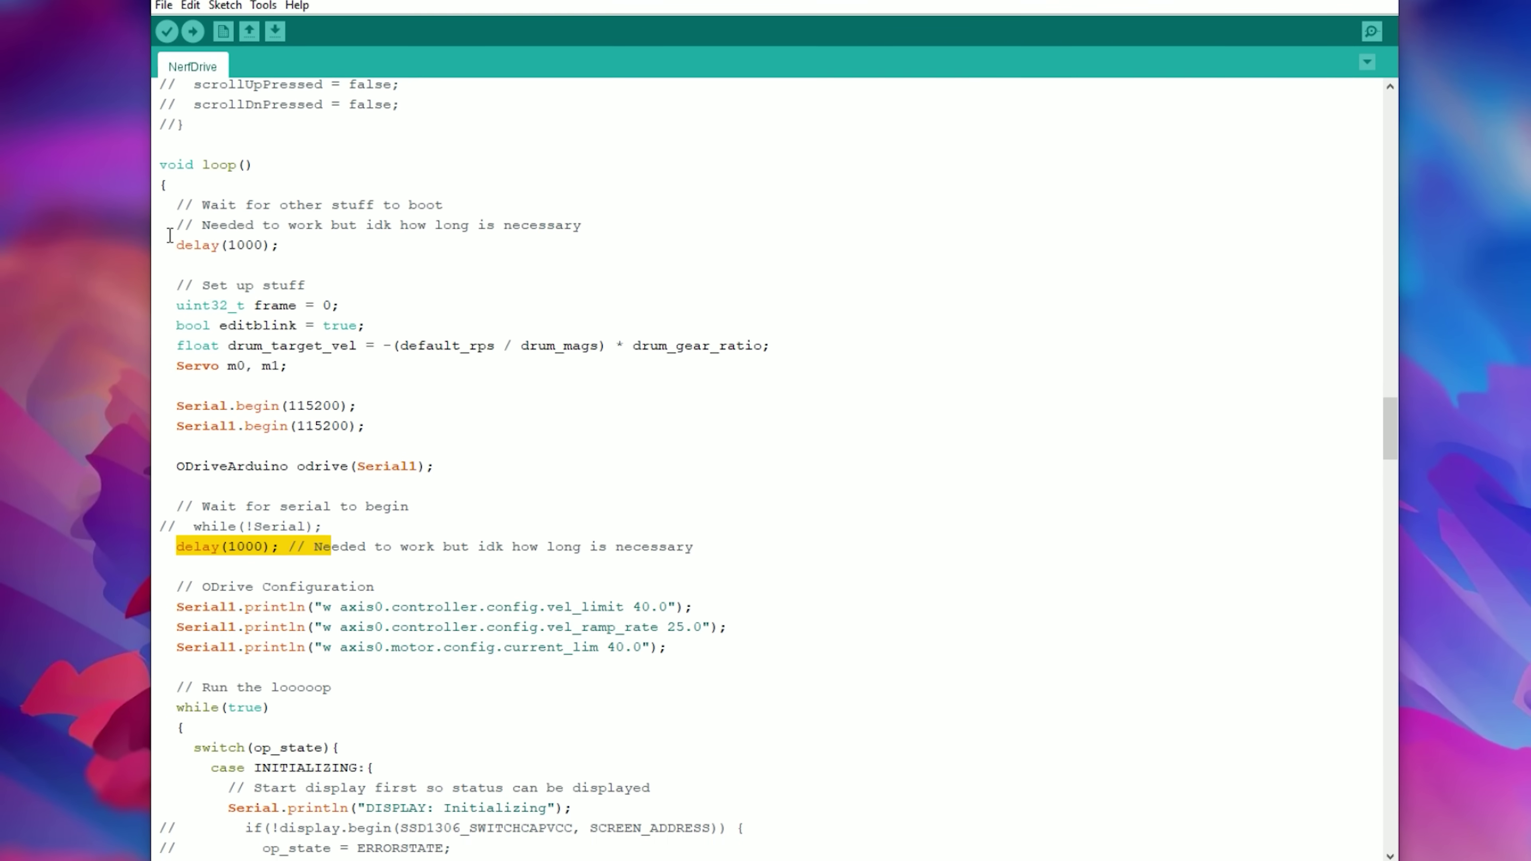
pyautogui.scroll(-7, 416, 461)
pyautogui.scroll(-9, 416, 462)
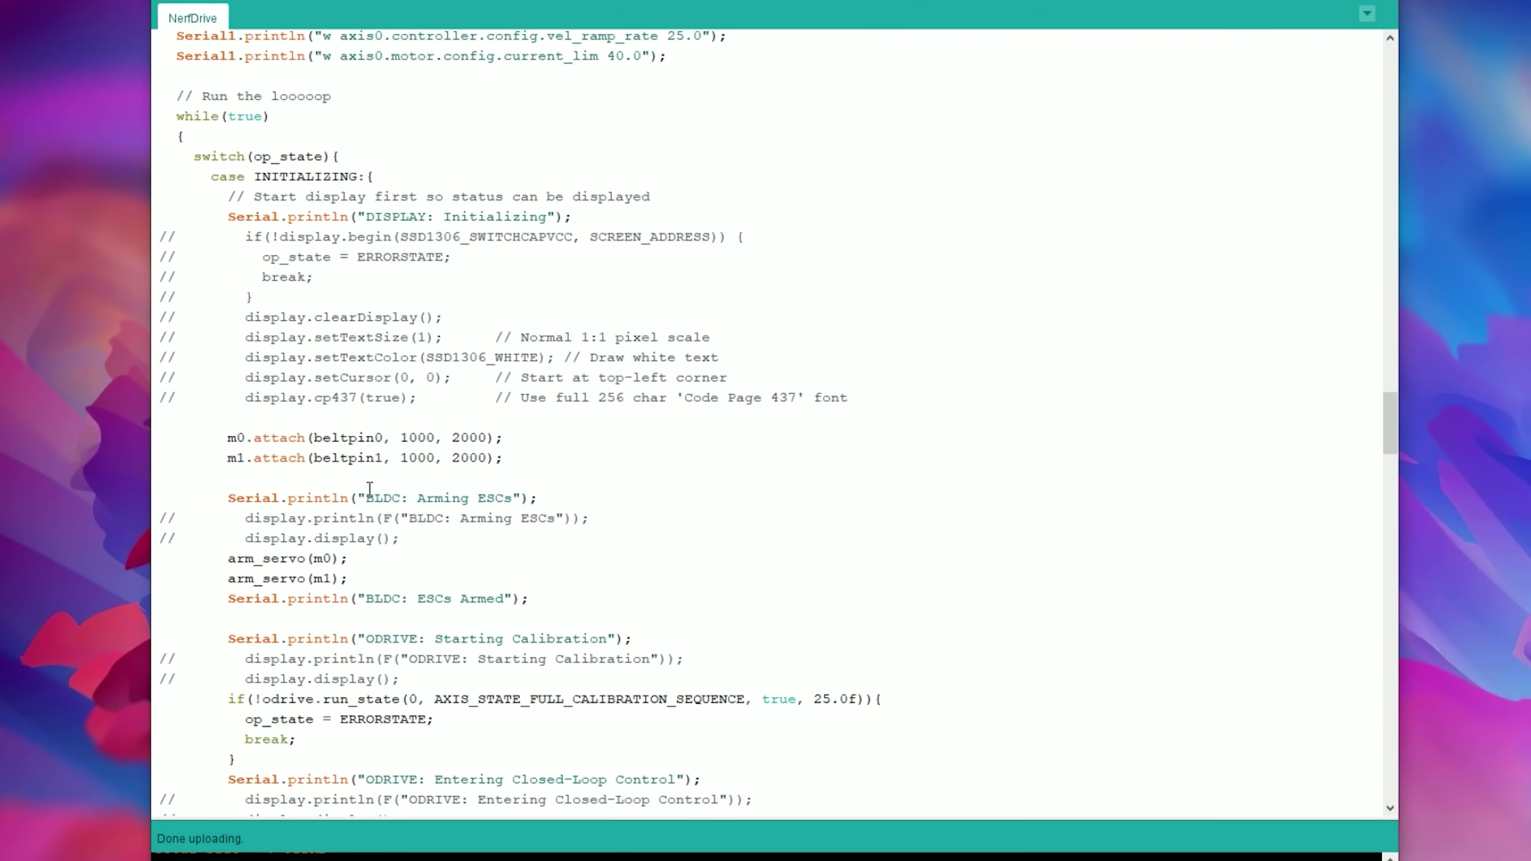